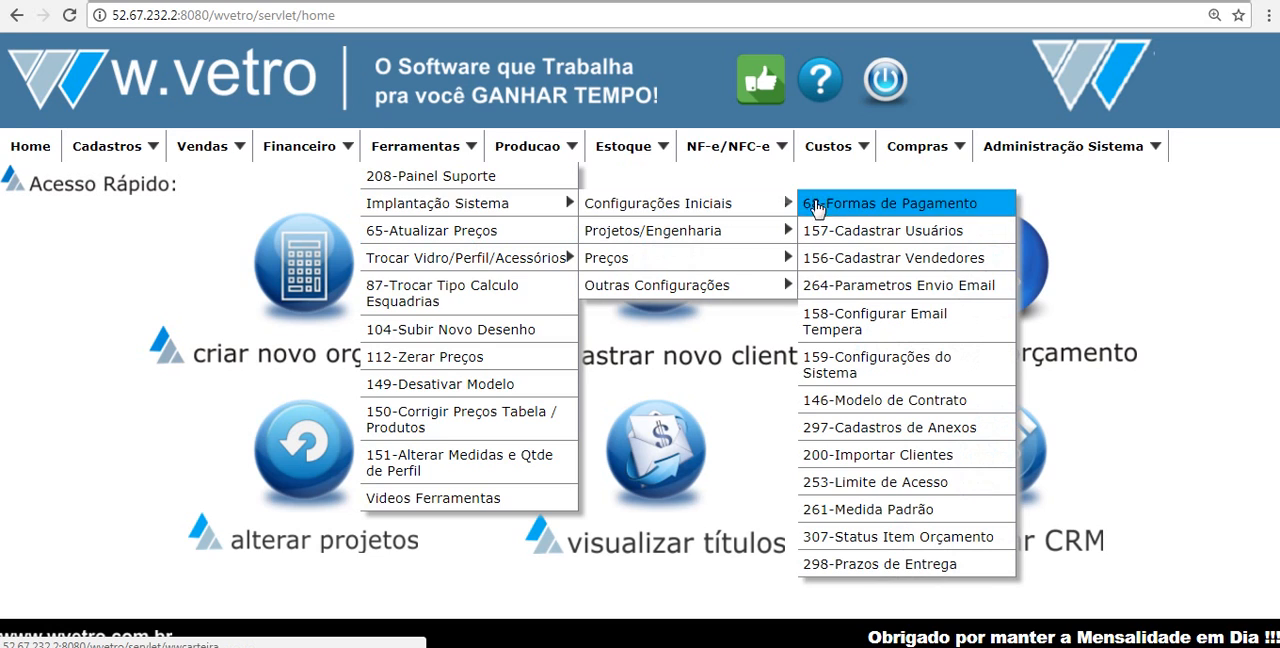
Step: Create a new user record in the user registration, enter TESTE TESTE as the name, and fill in the password and its confirmation
left_click(866, 234)
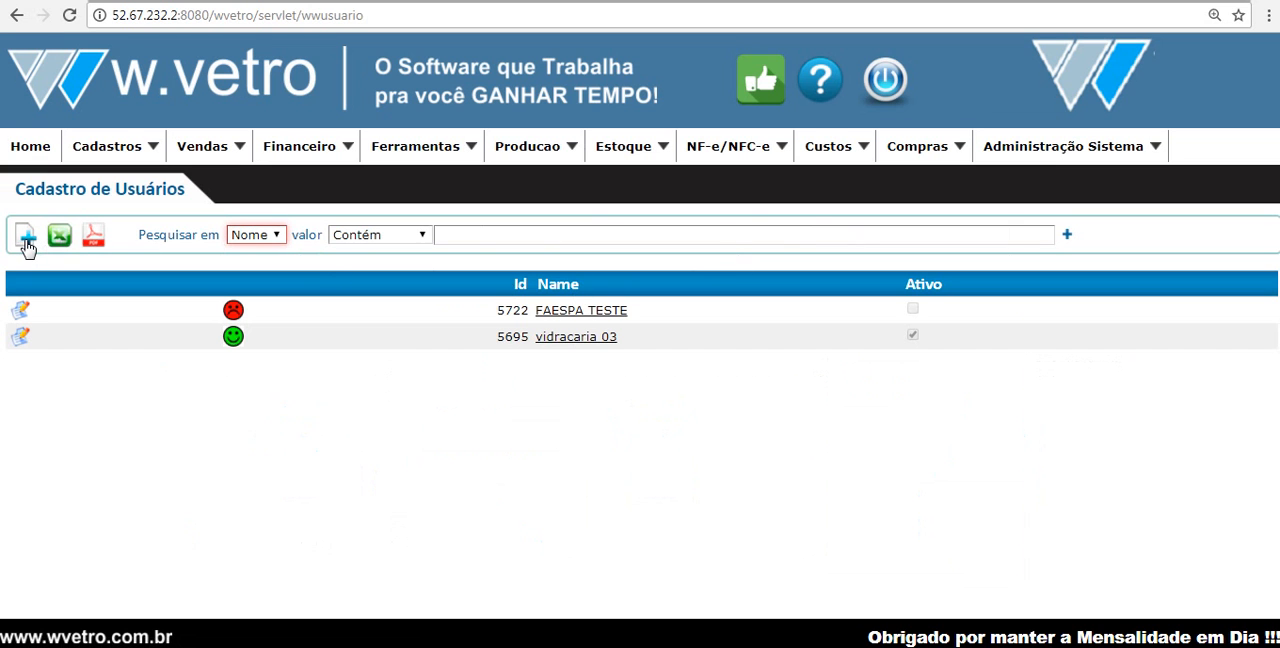
left_click(27, 237)
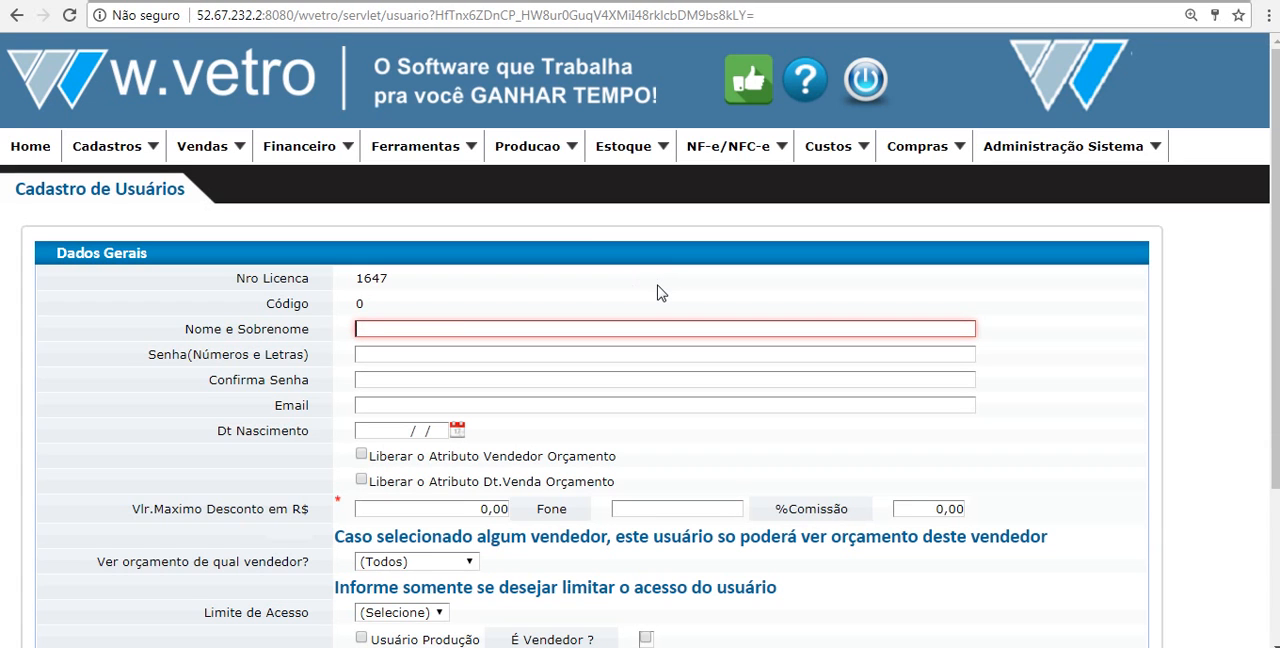
type("TESTE TESTE")
key("Tab")
type("123456")
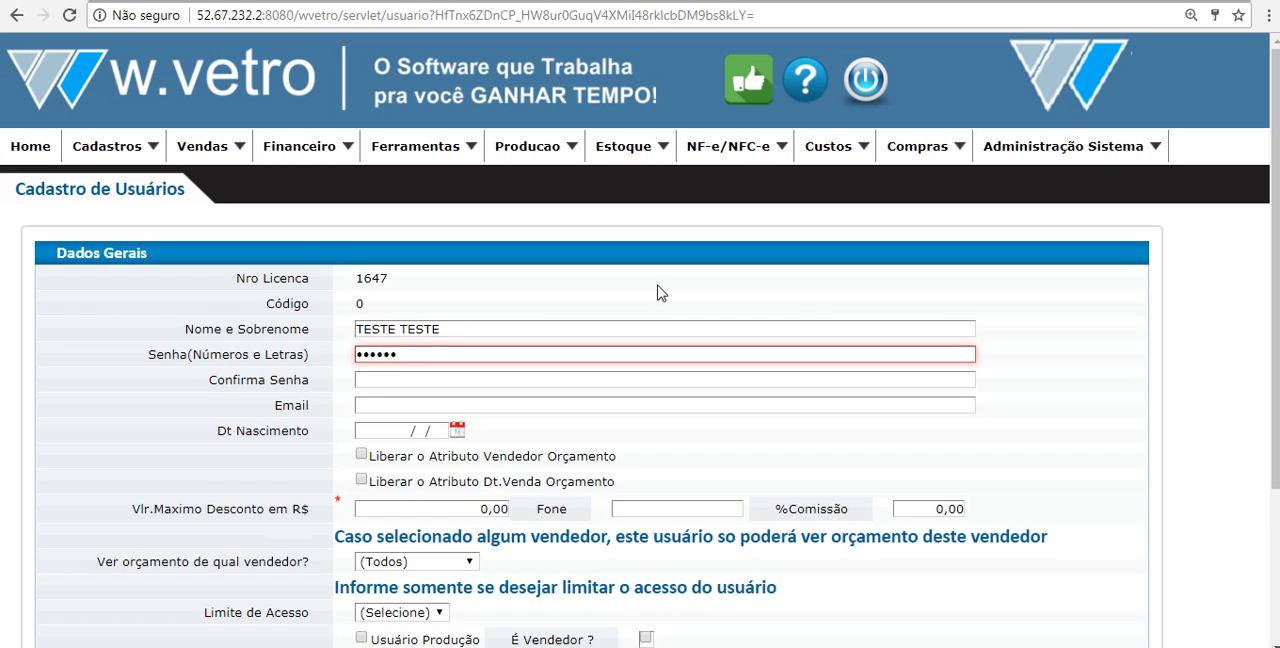
key("Tab")
type("123456")
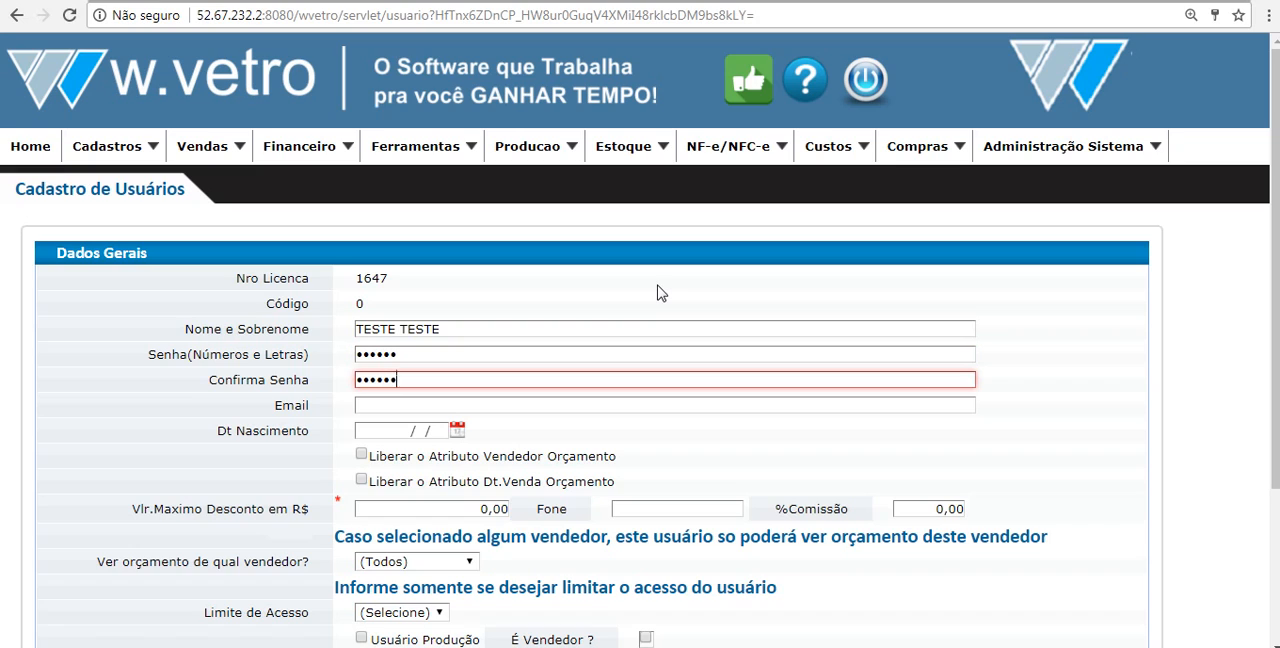
key("Tab")
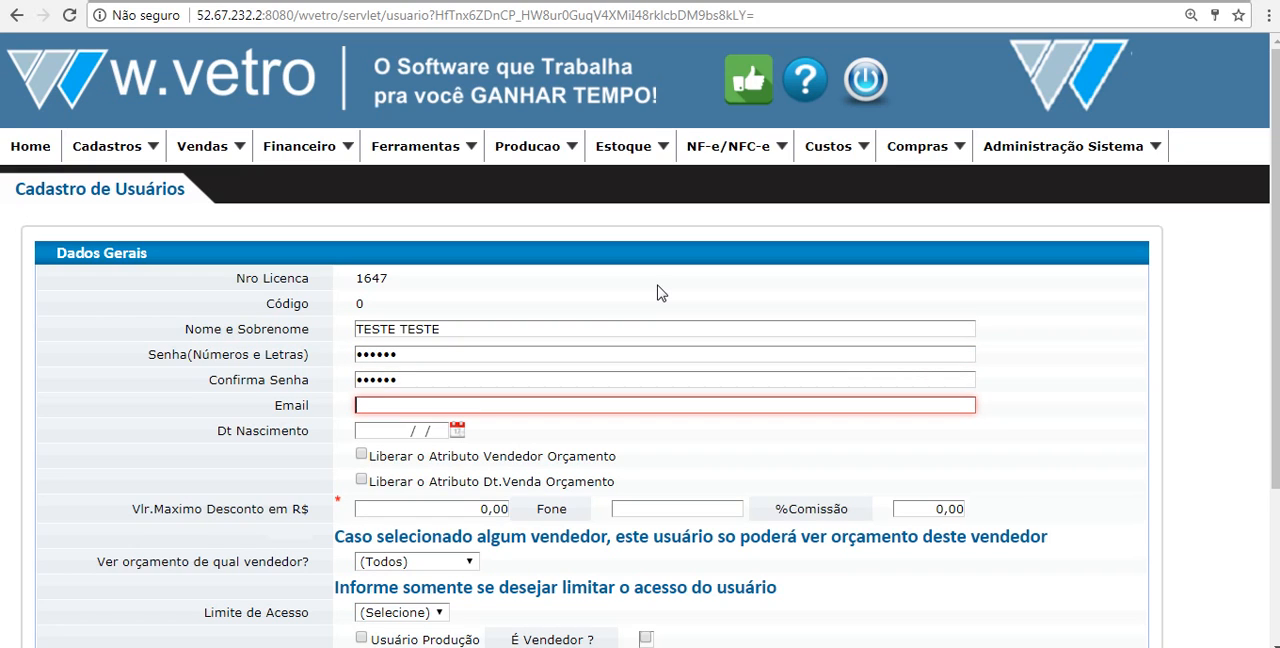
Step: Leave the e-mail blank and enter the user's date of birth
scroll(658, 290, "down", 3)
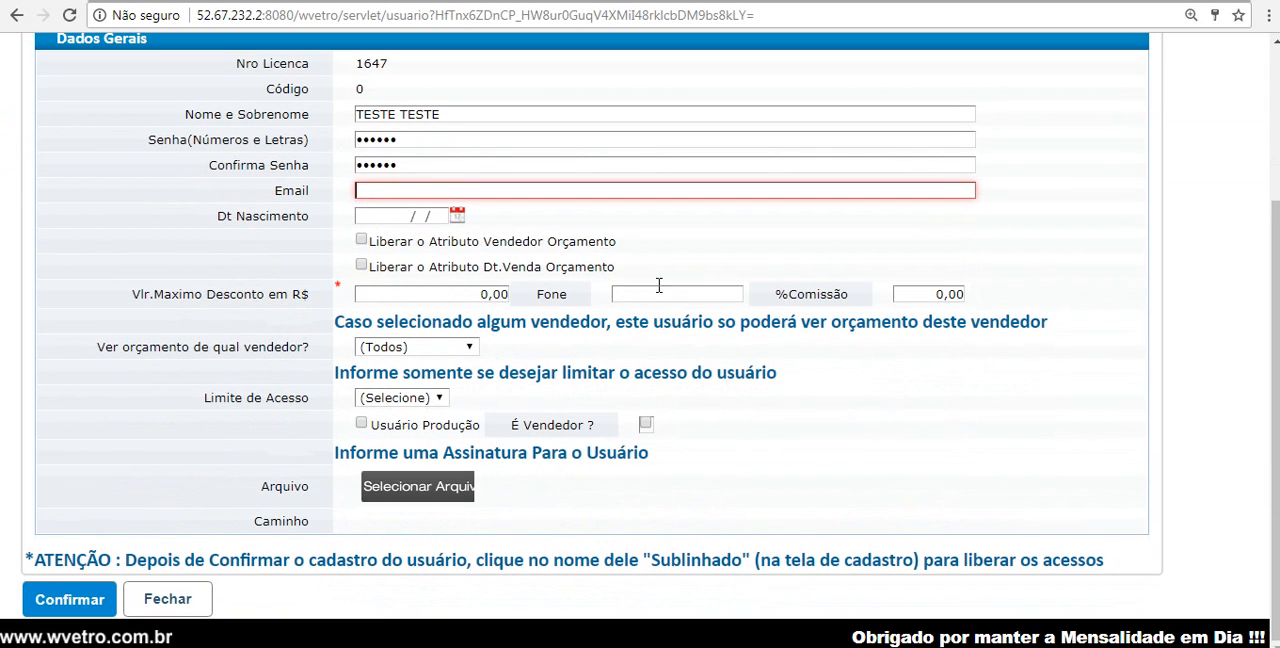
left_click(388, 220)
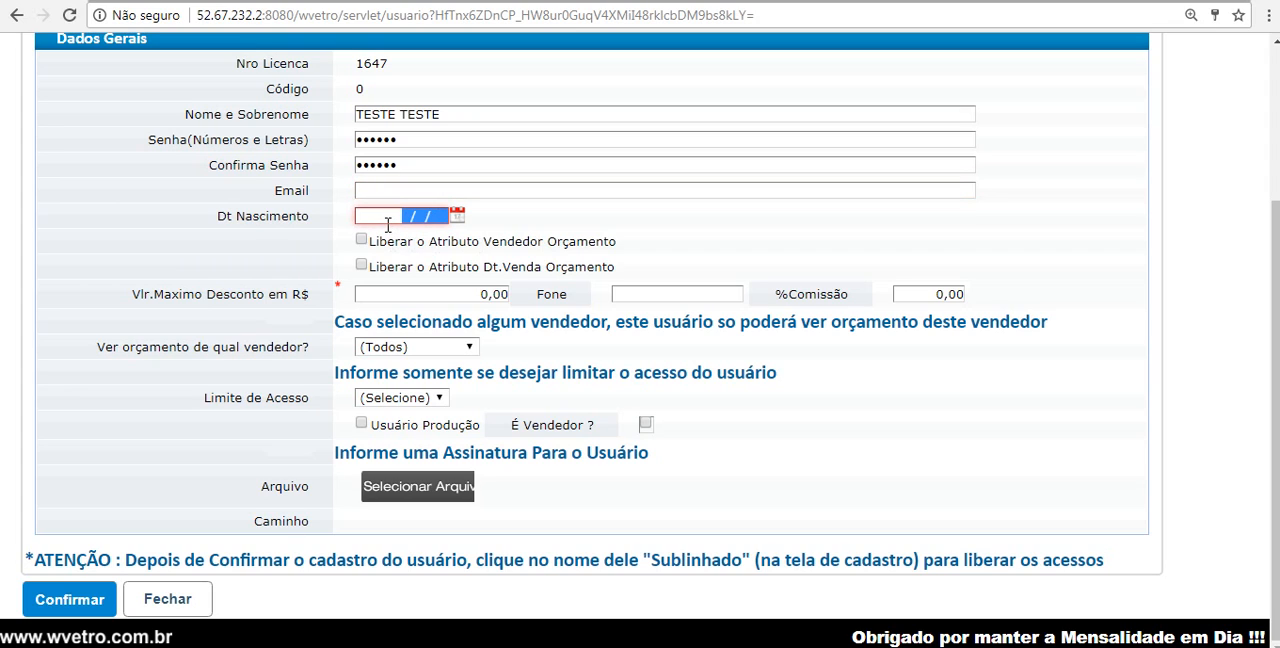
type("26101994")
key("Tab")
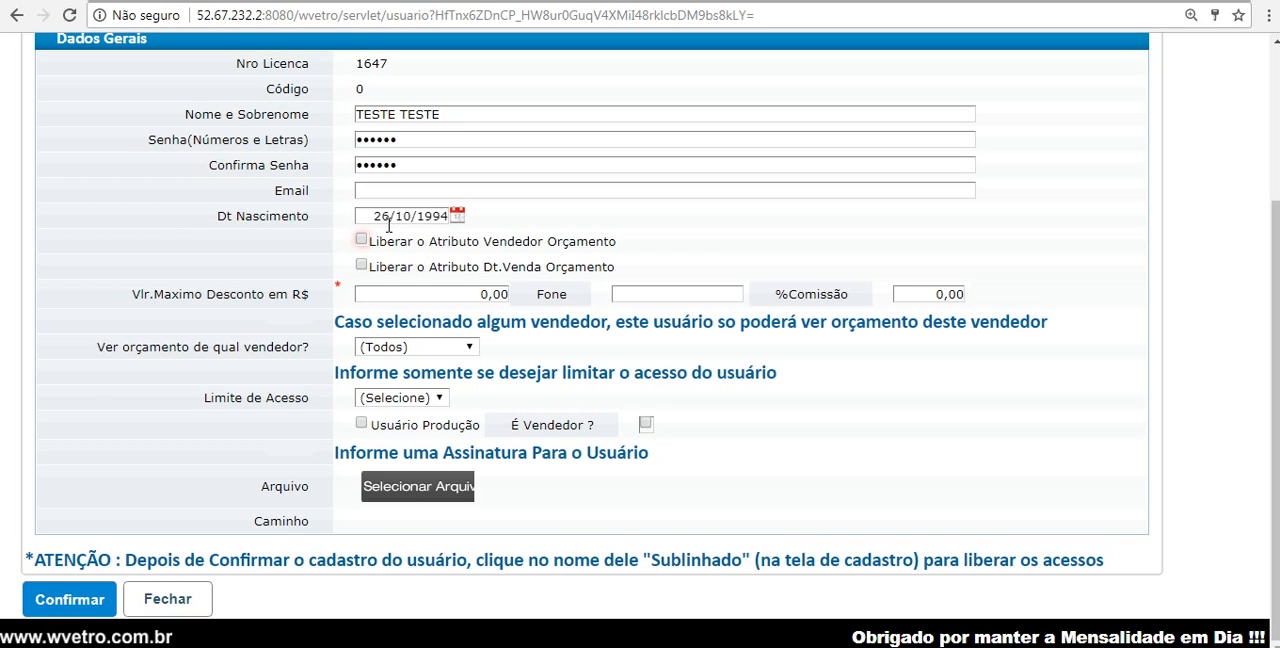
Step: Enable both budget permissions for the user: Liberar o Atributo Vendedor Orçamento and Liberar o Atributo Dt.Venda Orçamento
left_click_drag(394, 241, 544, 241)
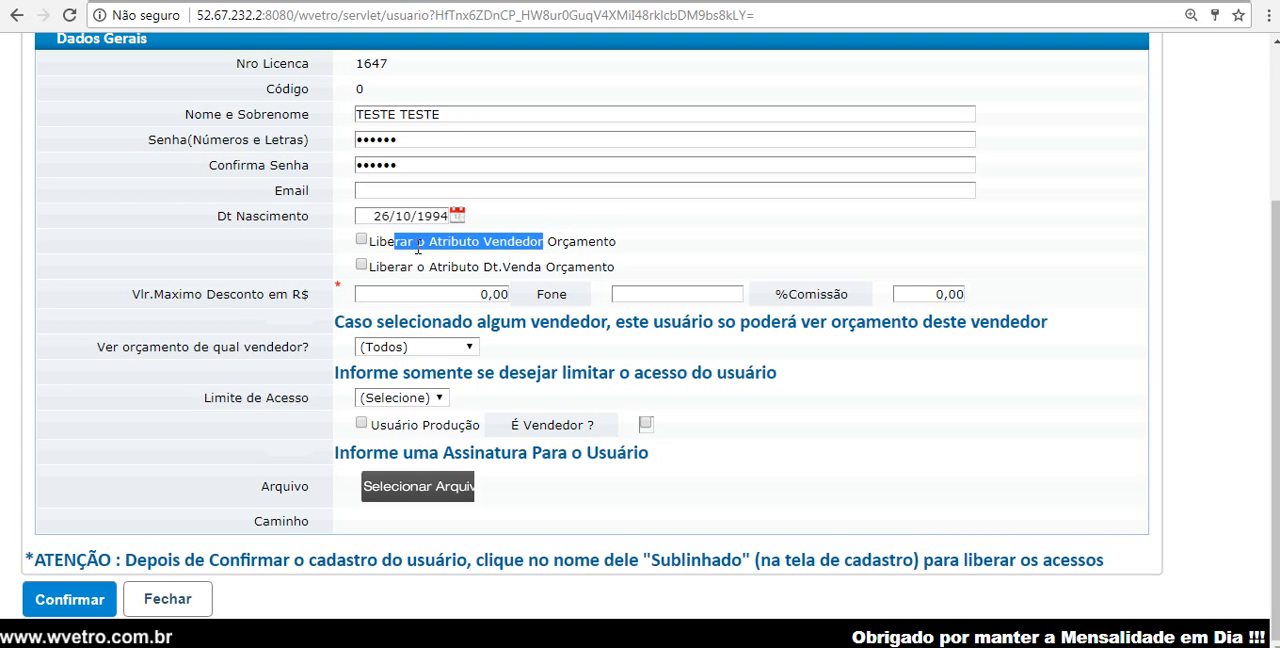
left_click(361, 241)
left_click_drag(451, 267, 541, 268)
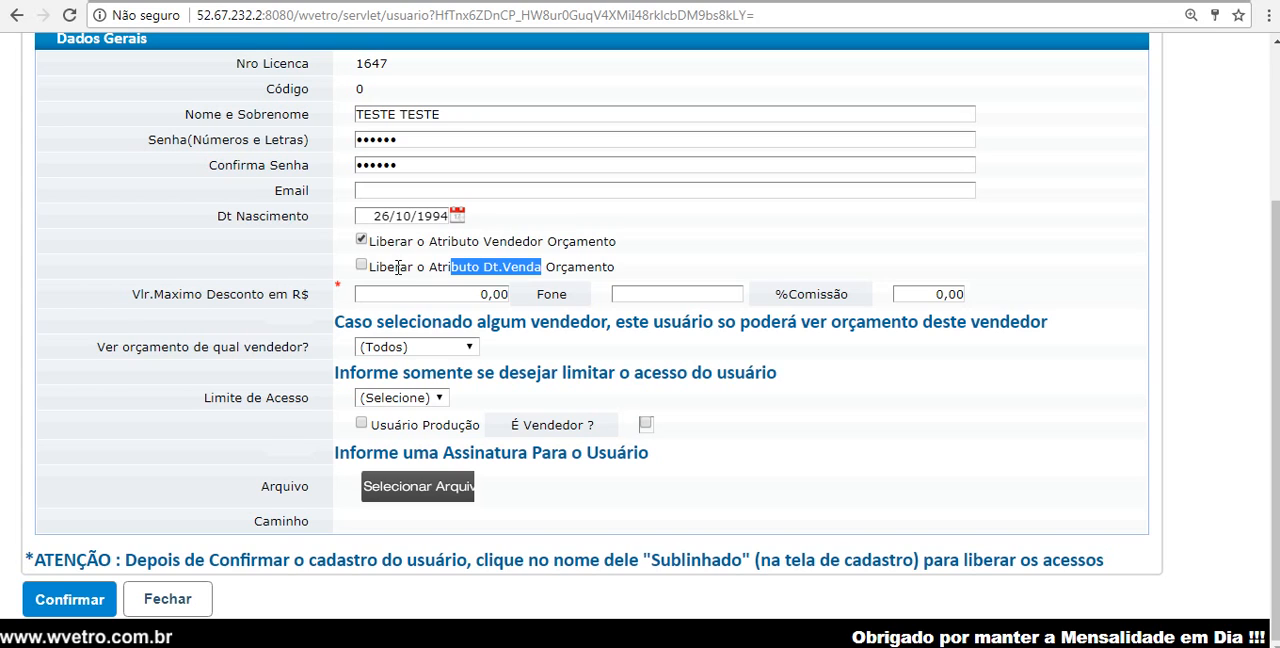
left_click(362, 266)
Step: Set the user's maximum discount to R$ 5.000,00 and the commission to 2%, leaving the phone blank
left_click(427, 302)
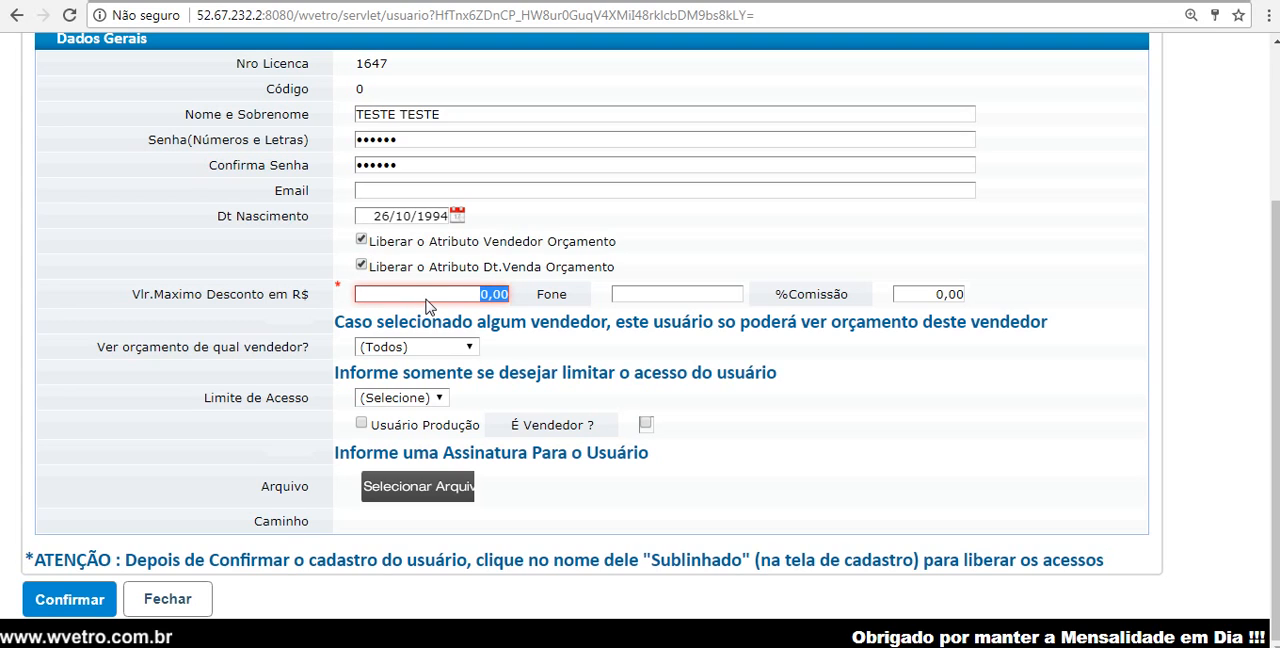
type("5000")
left_click(630, 294)
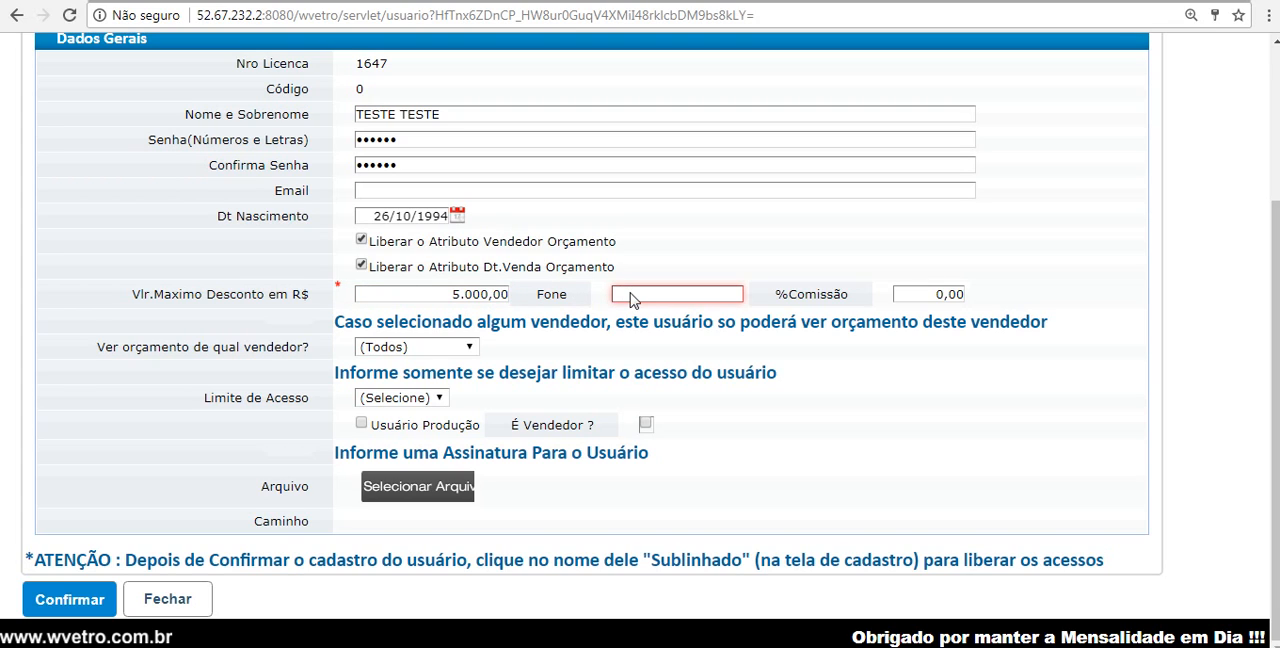
left_click(921, 299)
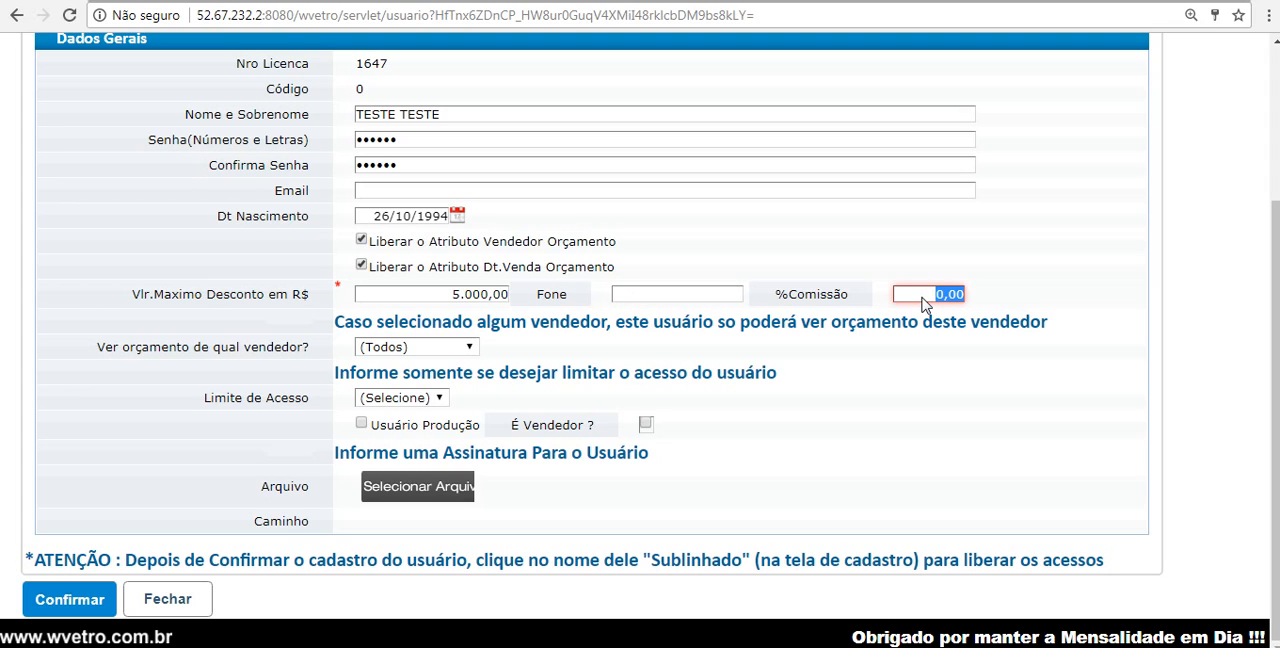
type("2")
Step: Keep the visible seller budgets at (Todos) and the access limit at (Selecione), and save the new user
left_click_drag(162, 348, 358, 348)
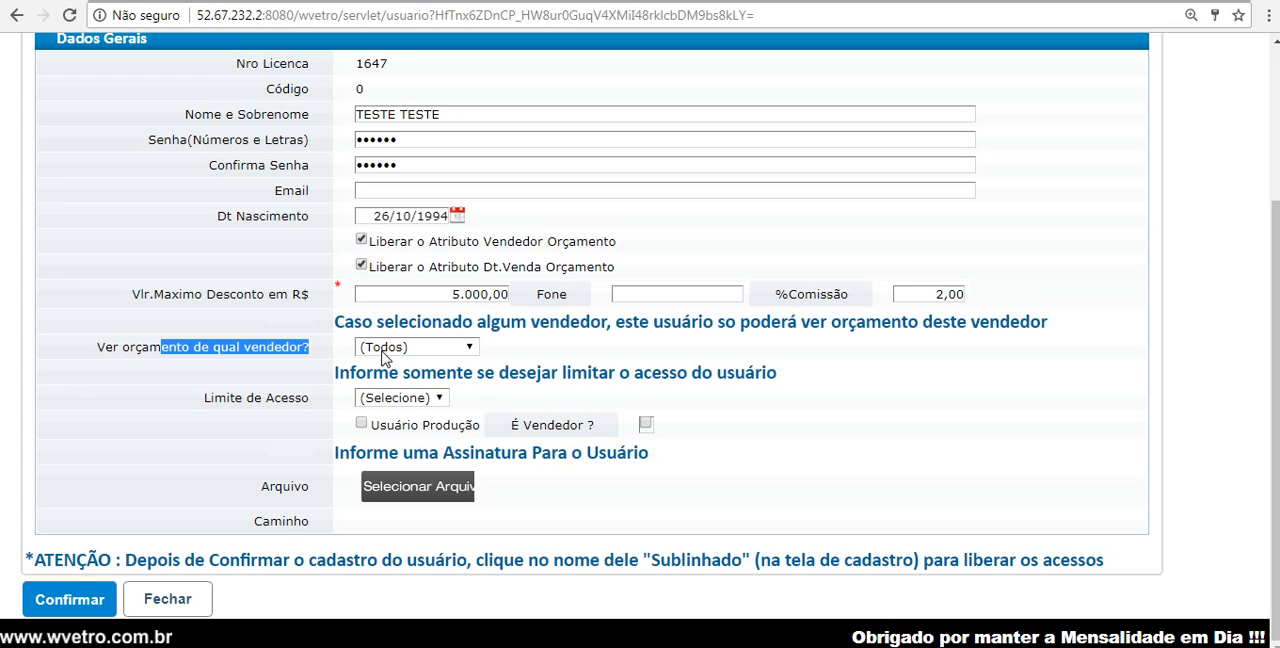
left_click(385, 350)
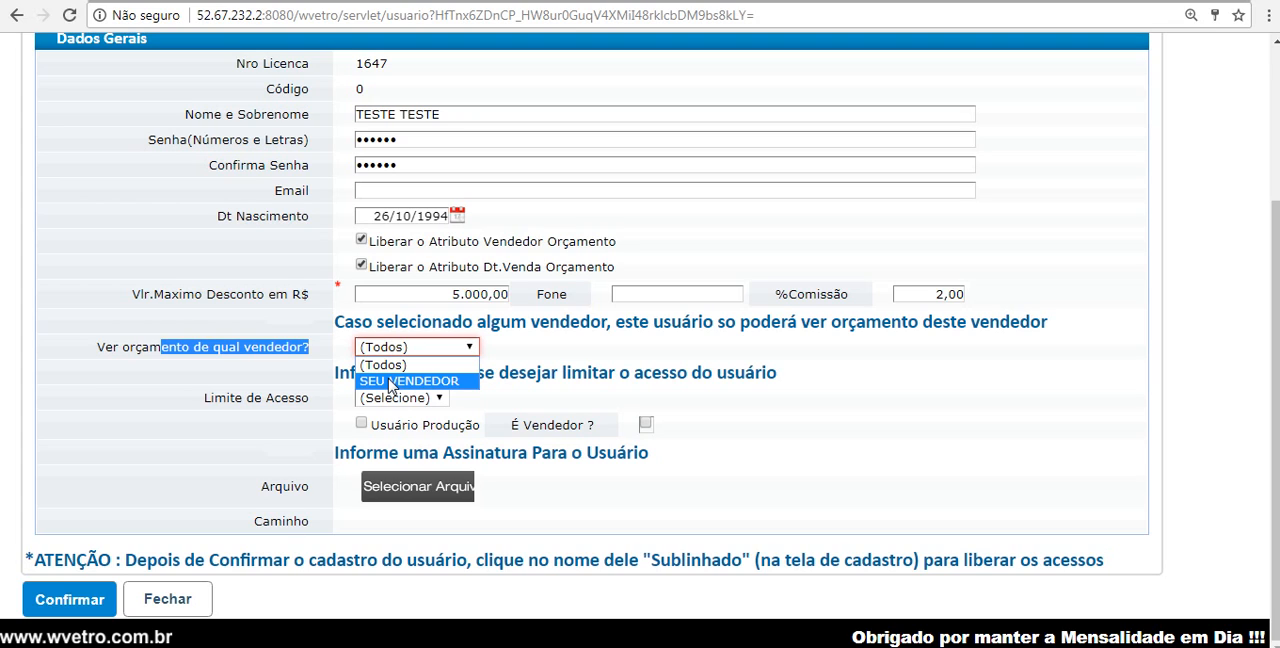
left_click(384, 363)
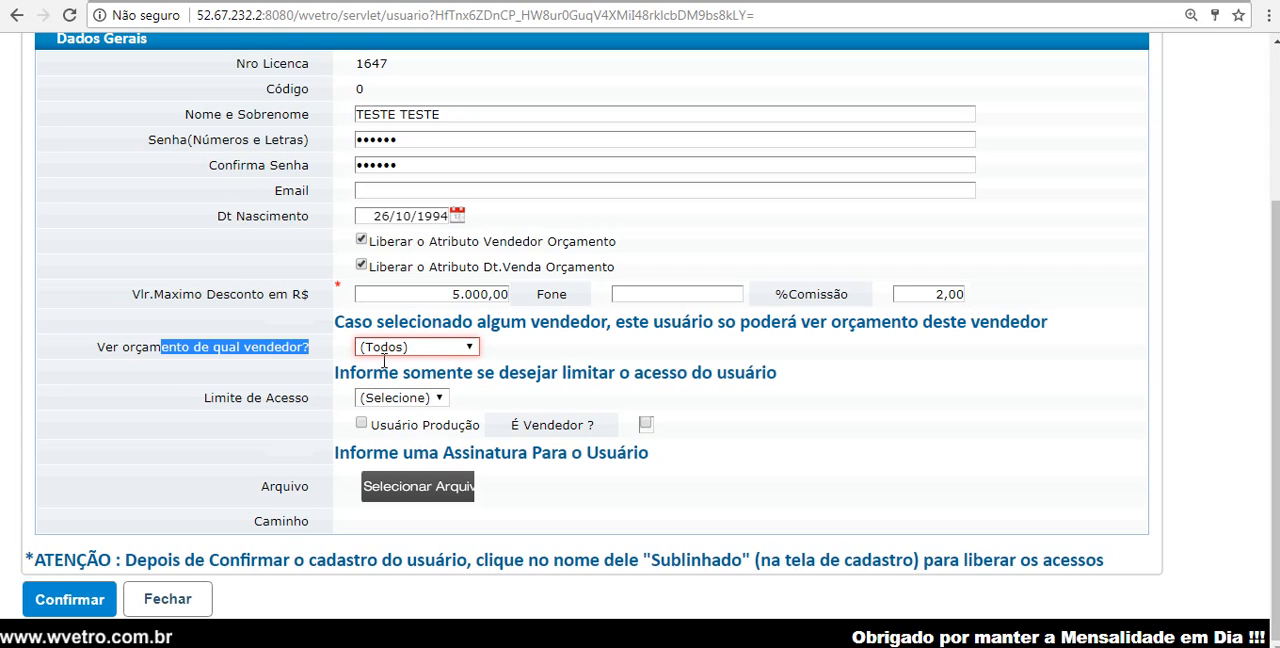
left_click(389, 399)
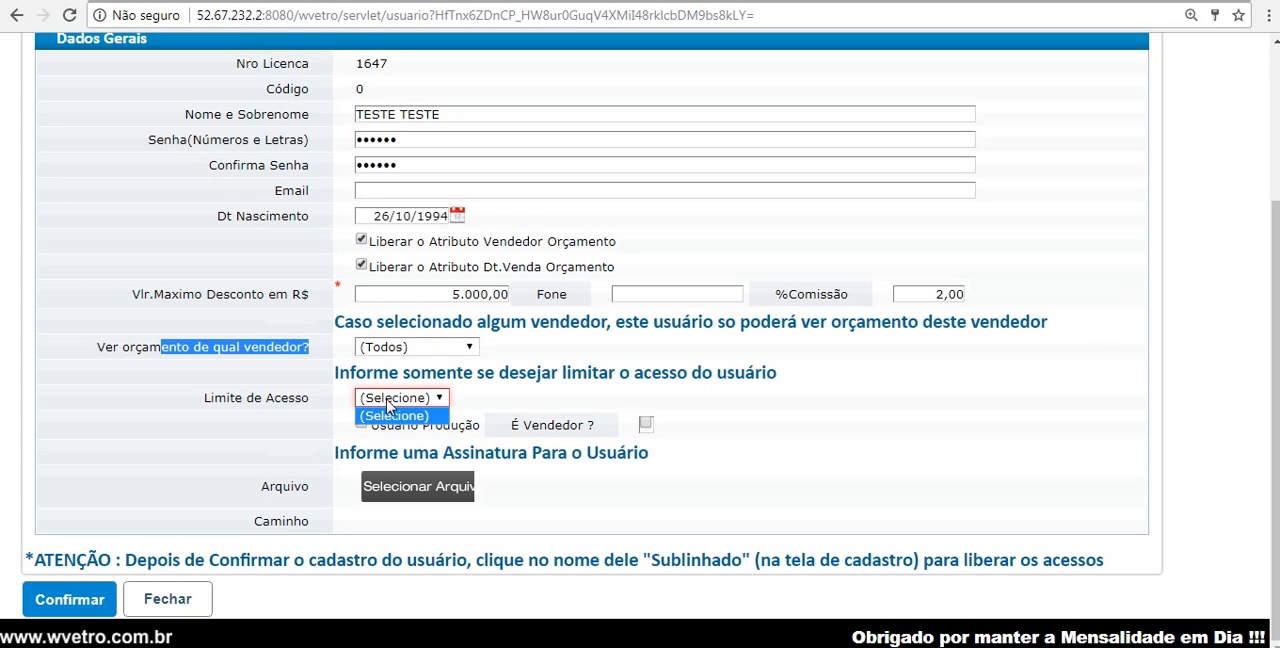
left_click(388, 401)
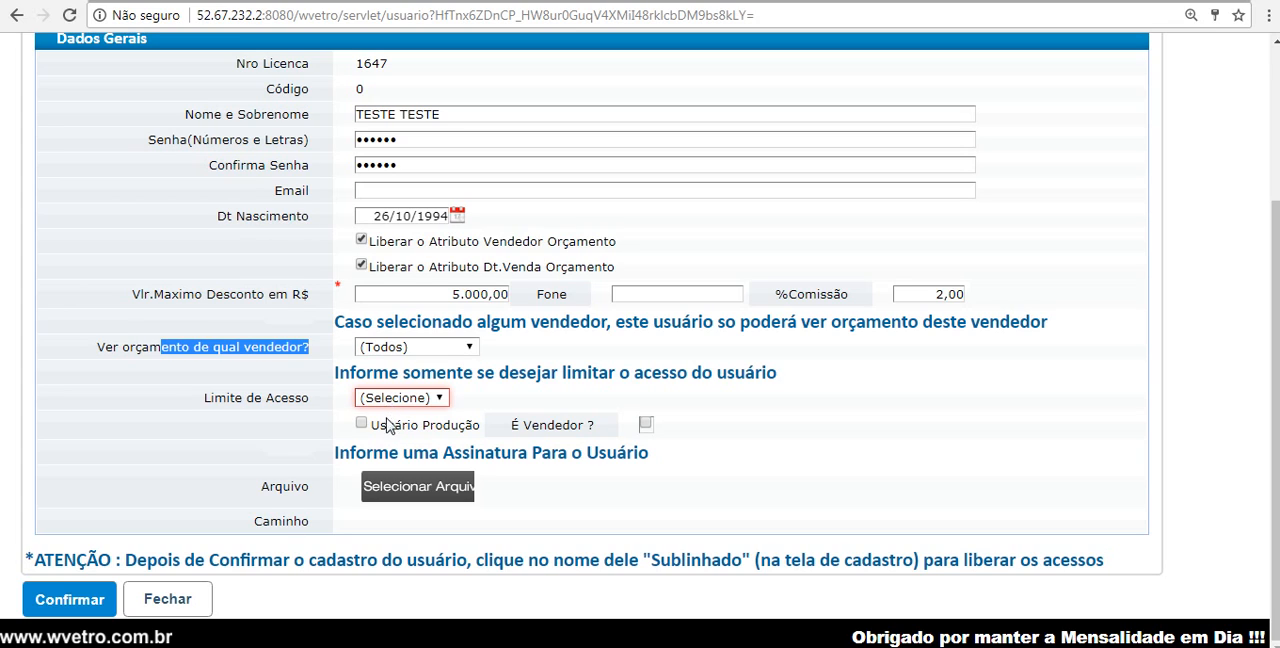
left_click_drag(386, 425, 453, 427)
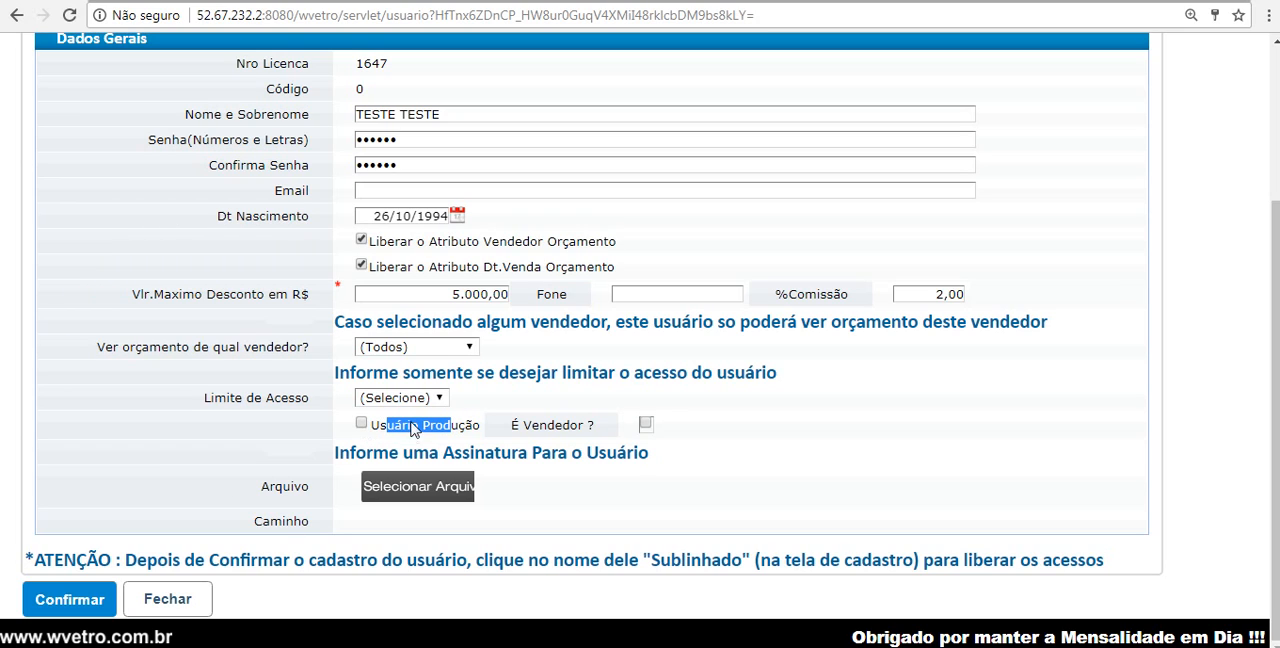
left_click_drag(548, 425, 594, 427)
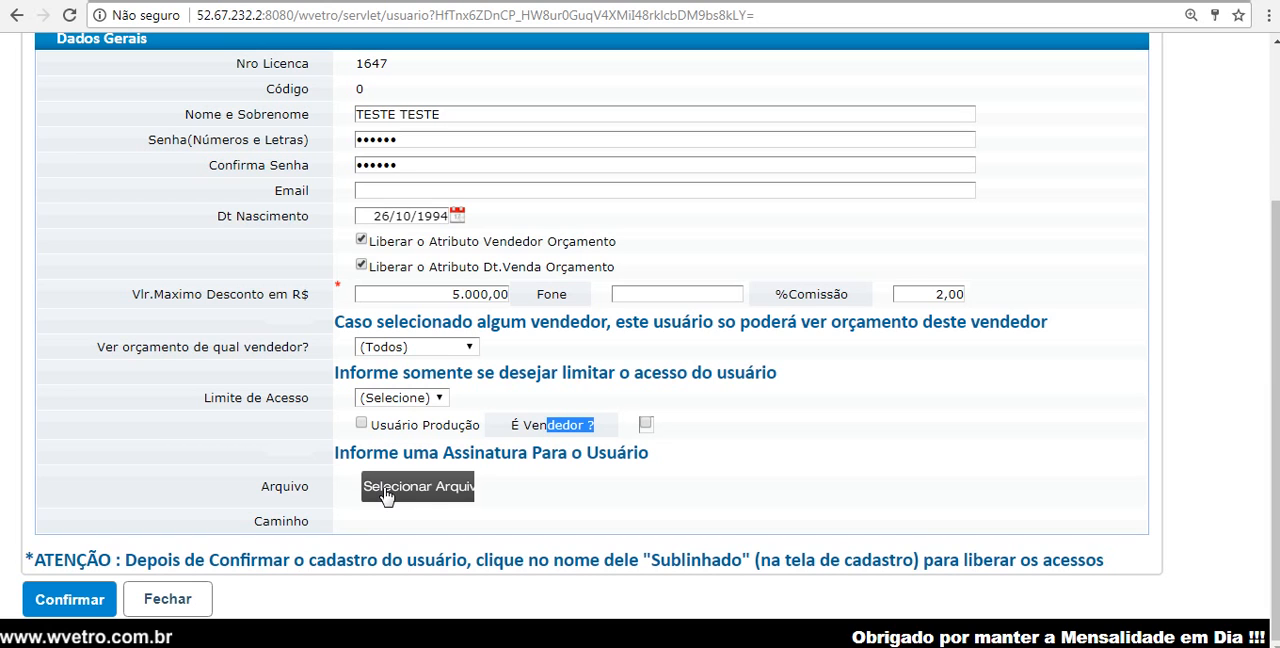
left_click(73, 608)
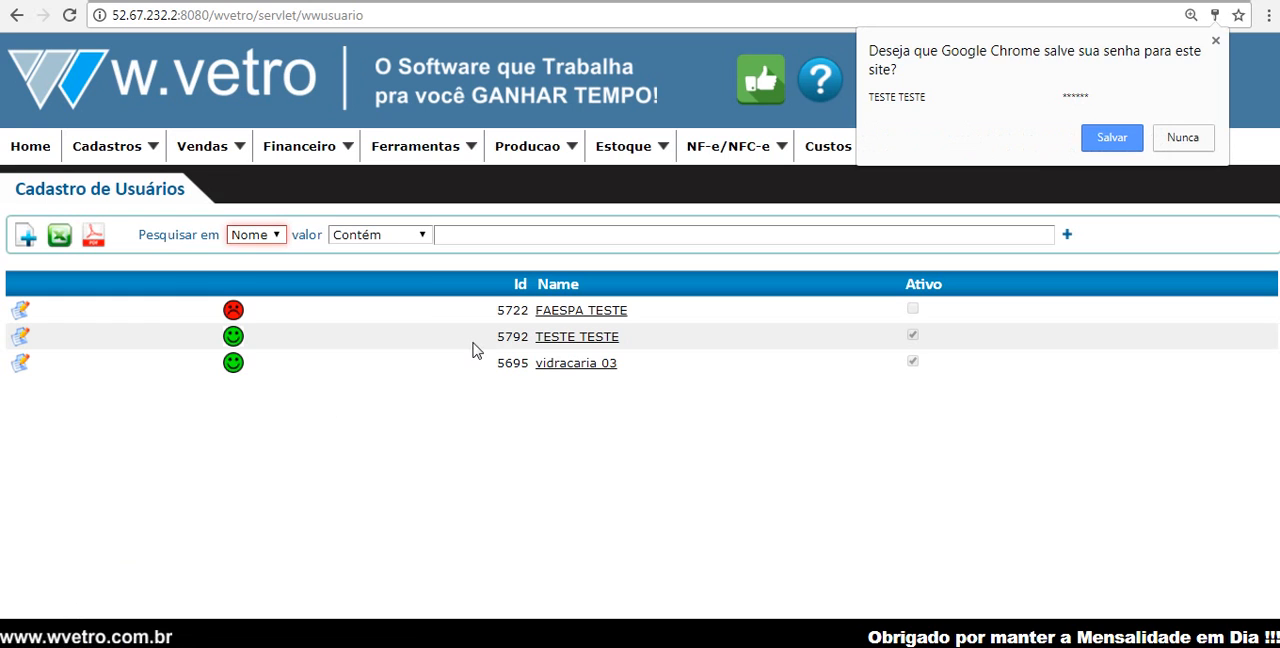
Step: Grant TESTE TESTE the Compras, Financeiro, Materiais, NF-e, Producao and Vendedor access roles, save them, and return to the home page
left_click(601, 341)
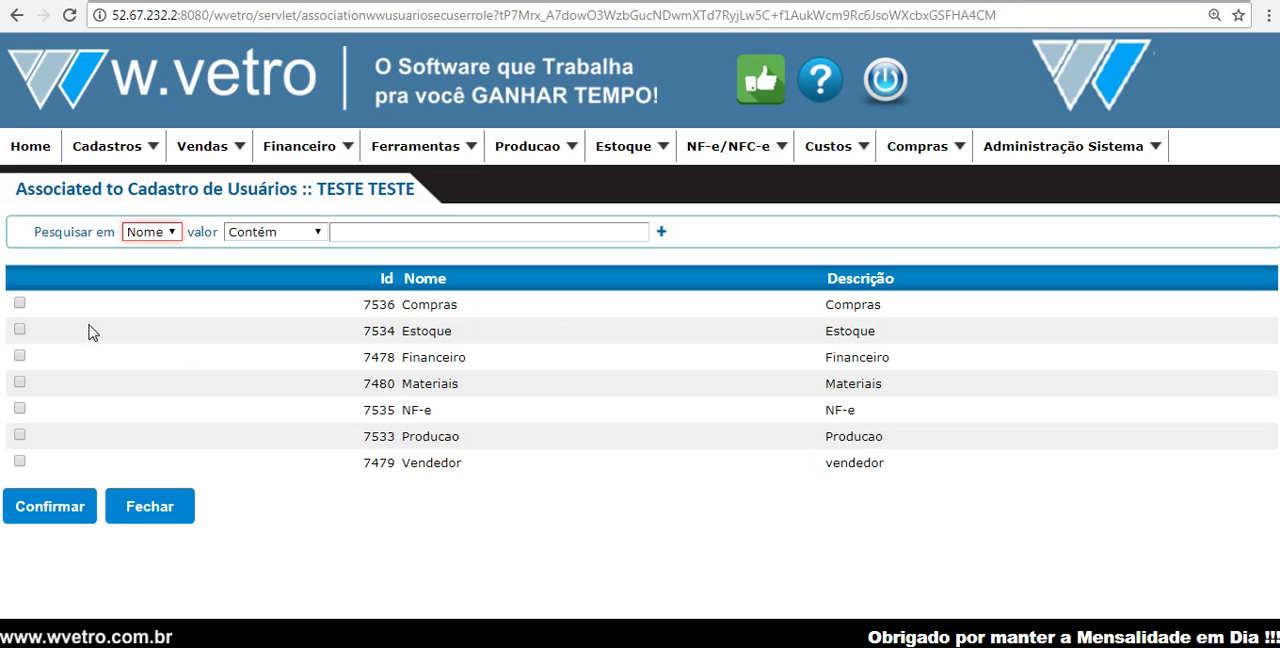
left_click(20, 304)
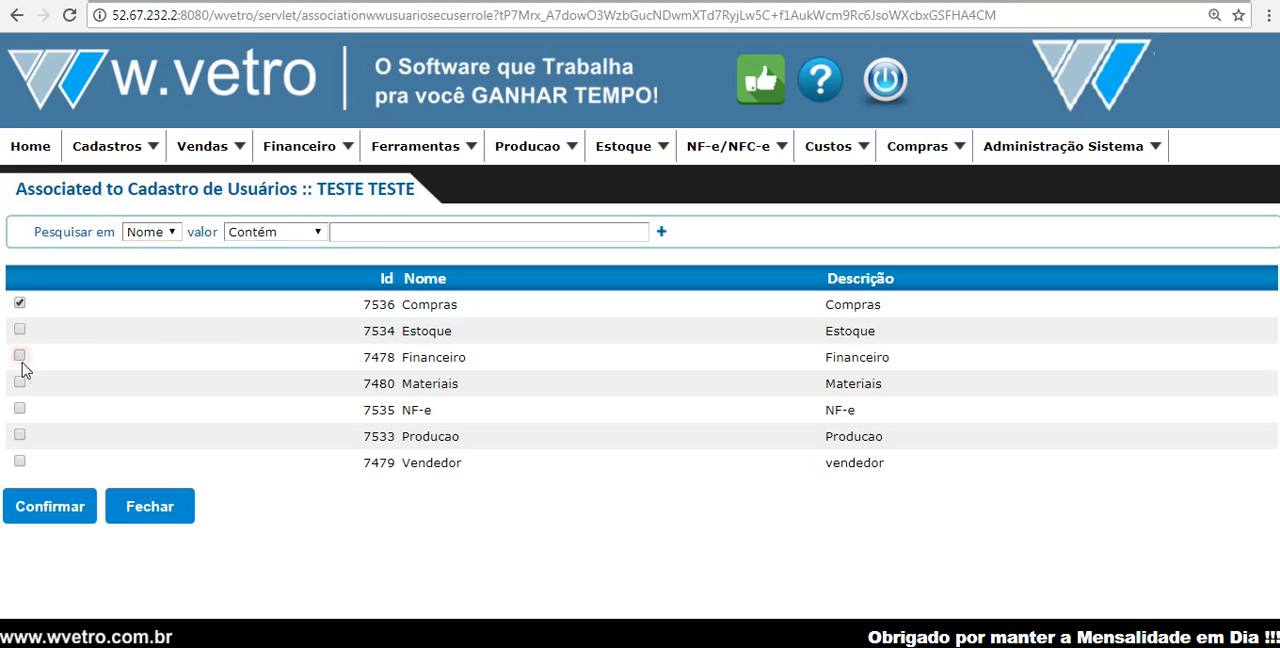
left_click(21, 359)
left_click(21, 385)
left_click(21, 463)
left_click(25, 412)
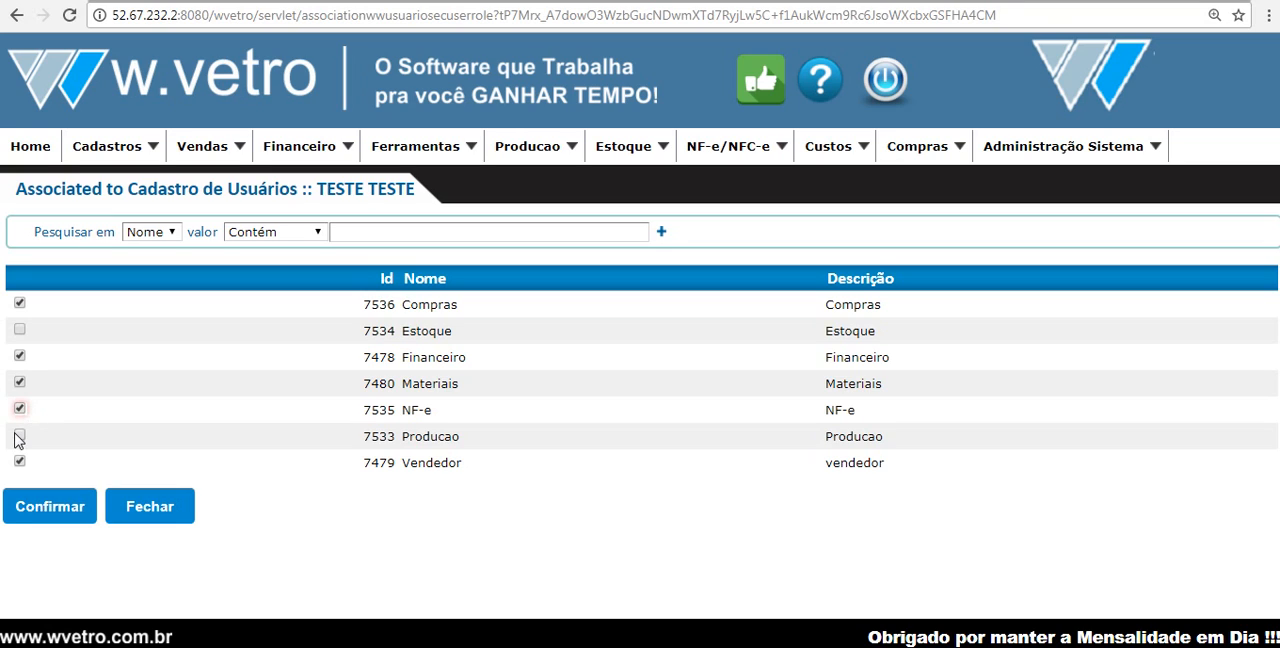
left_click(19, 436)
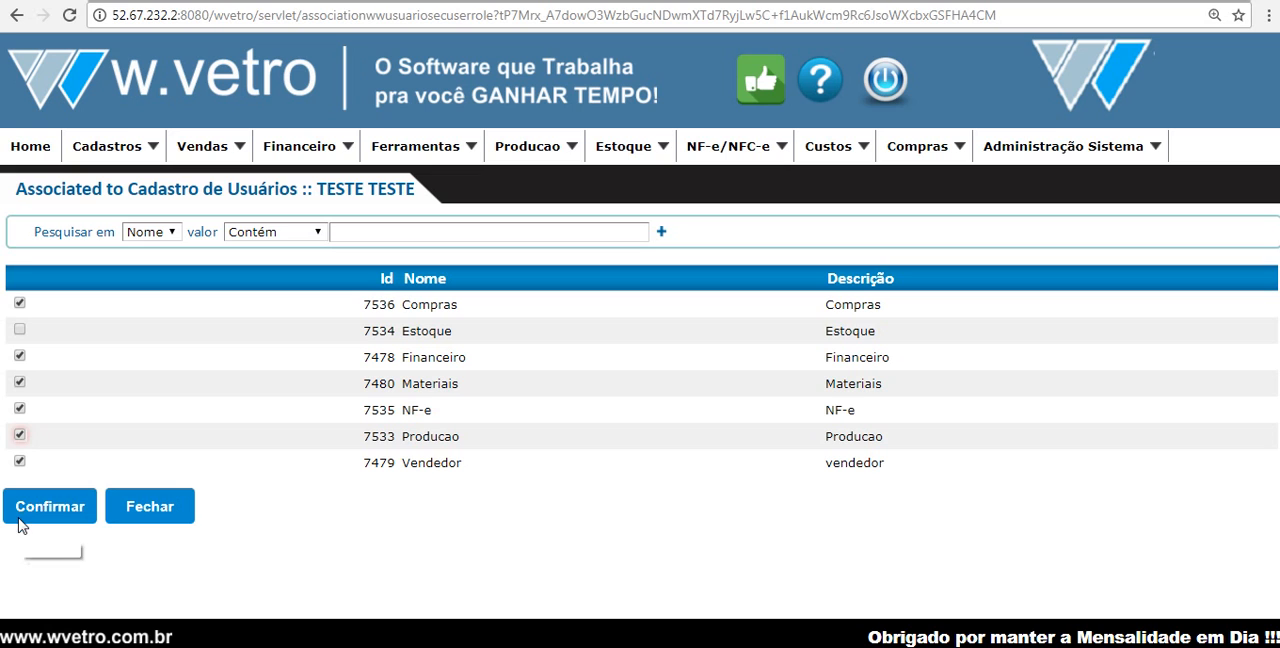
left_click(20, 522)
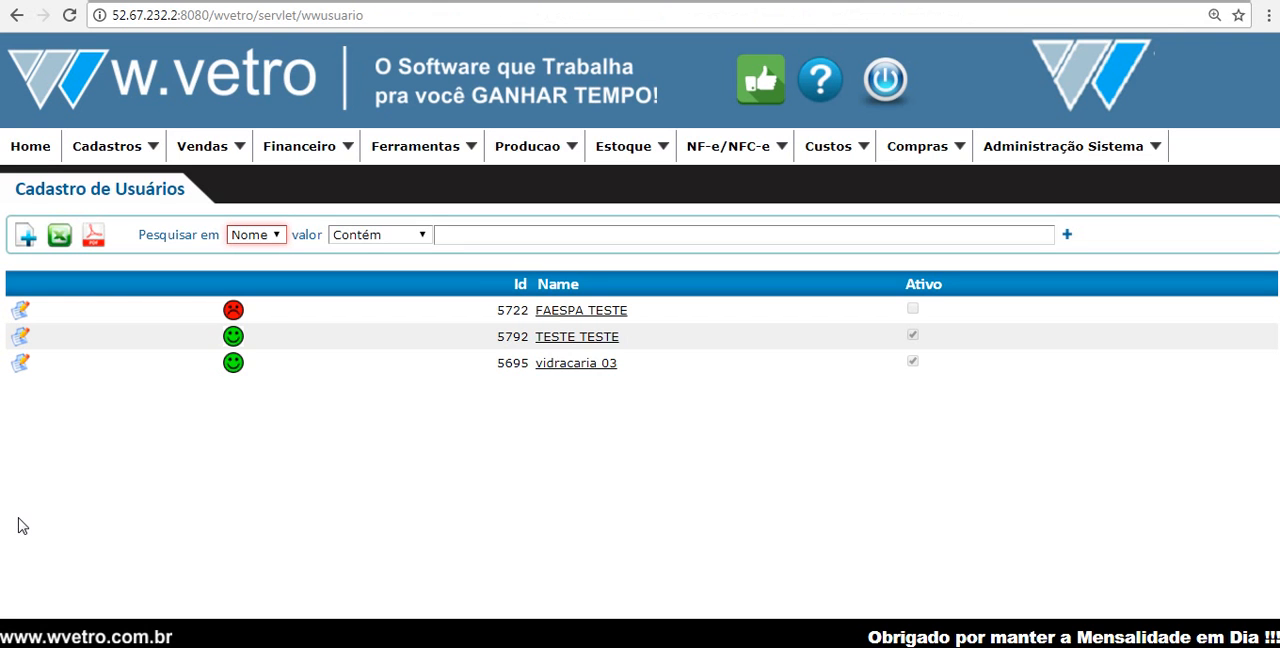
left_click(30, 148)
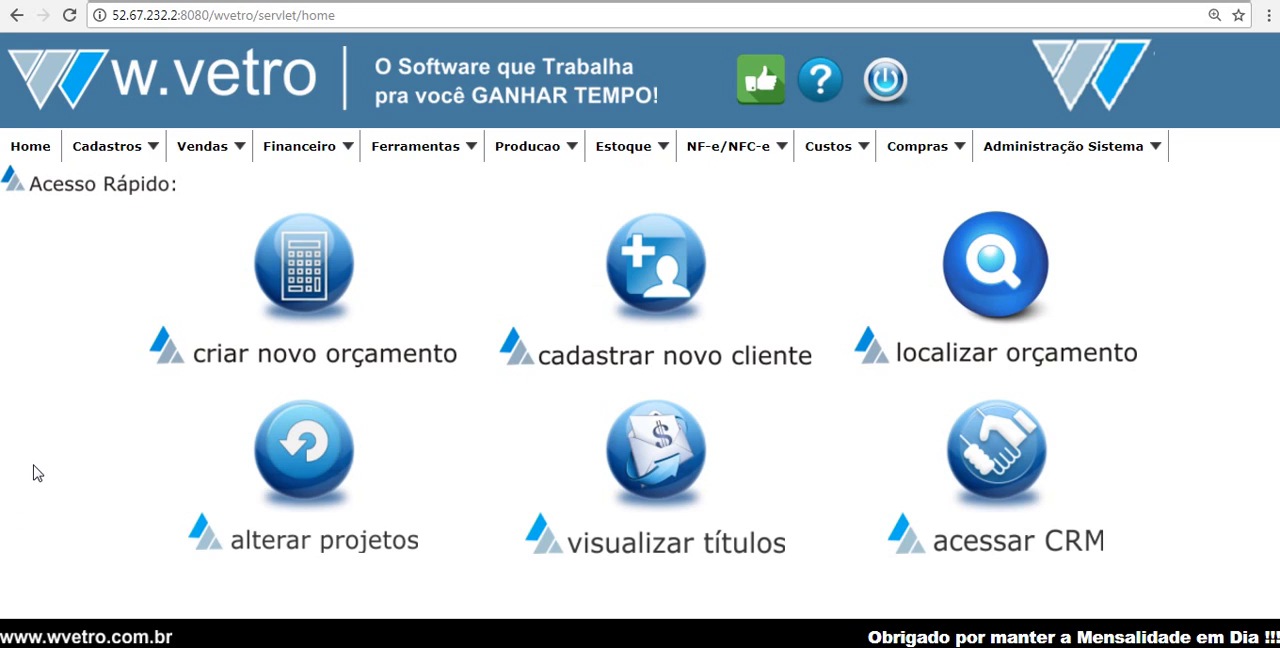